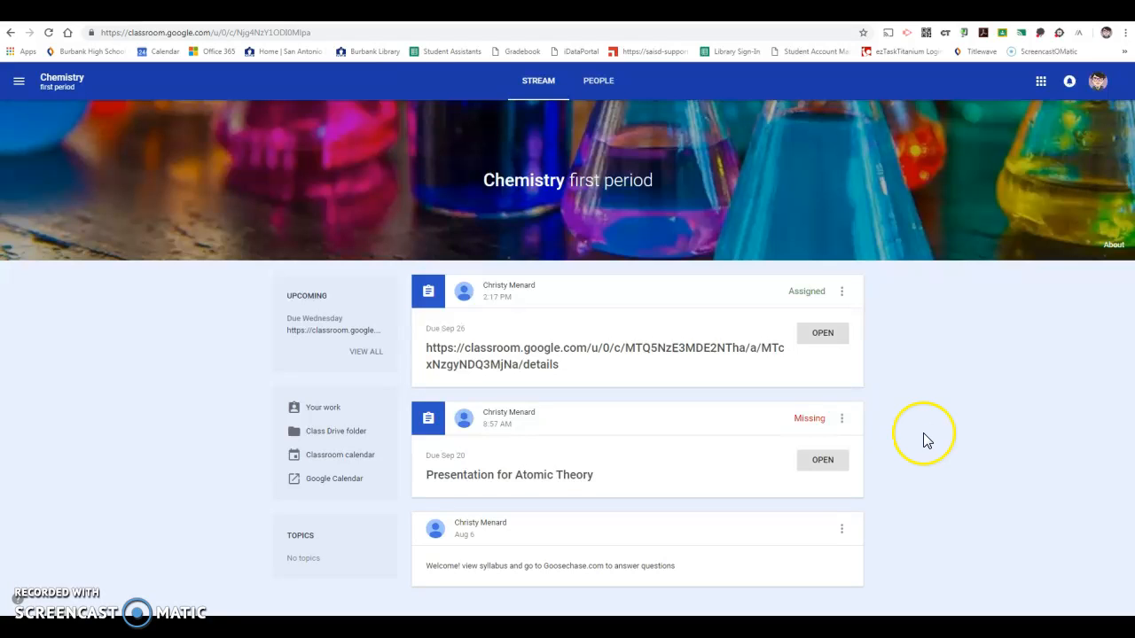
Open the Presentation for Atomic Theory assignment and attach Bohr presentation.pptx from Google Drive
{"action": "left_click", "coordinate": [825, 463]}
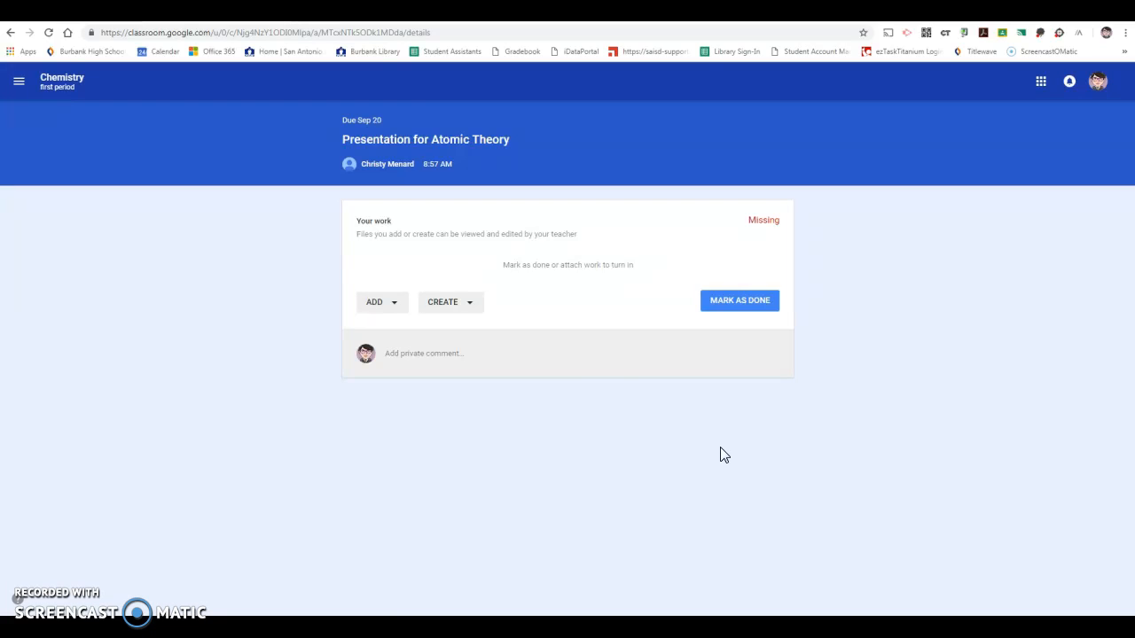
{"action": "left_click", "coordinate": [380, 304]}
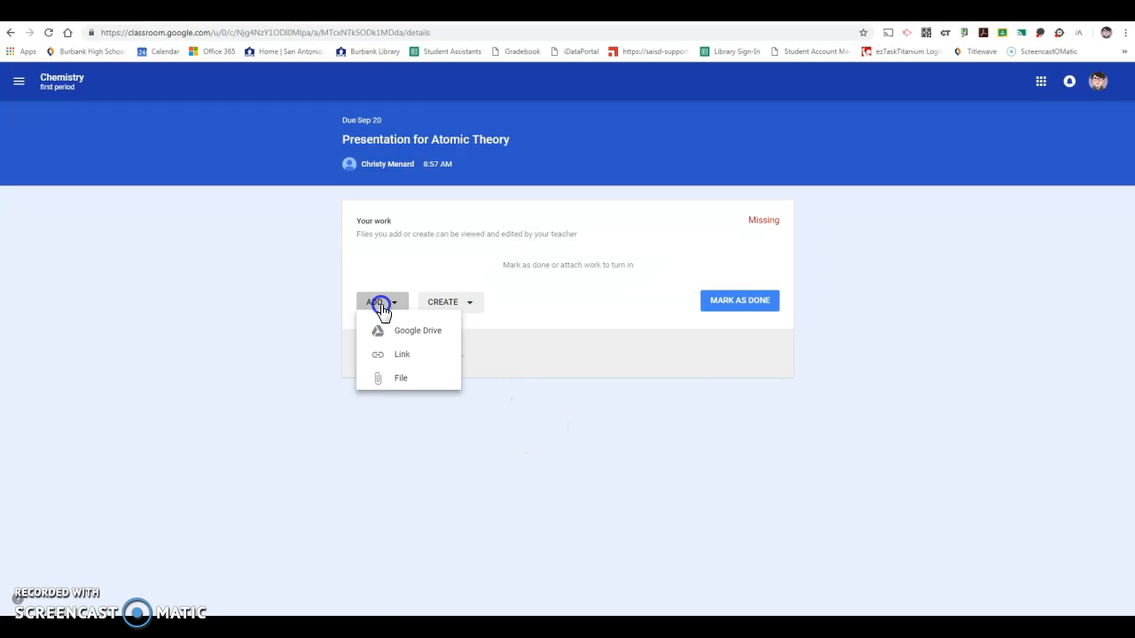
{"action": "left_click", "coordinate": [412, 335]}
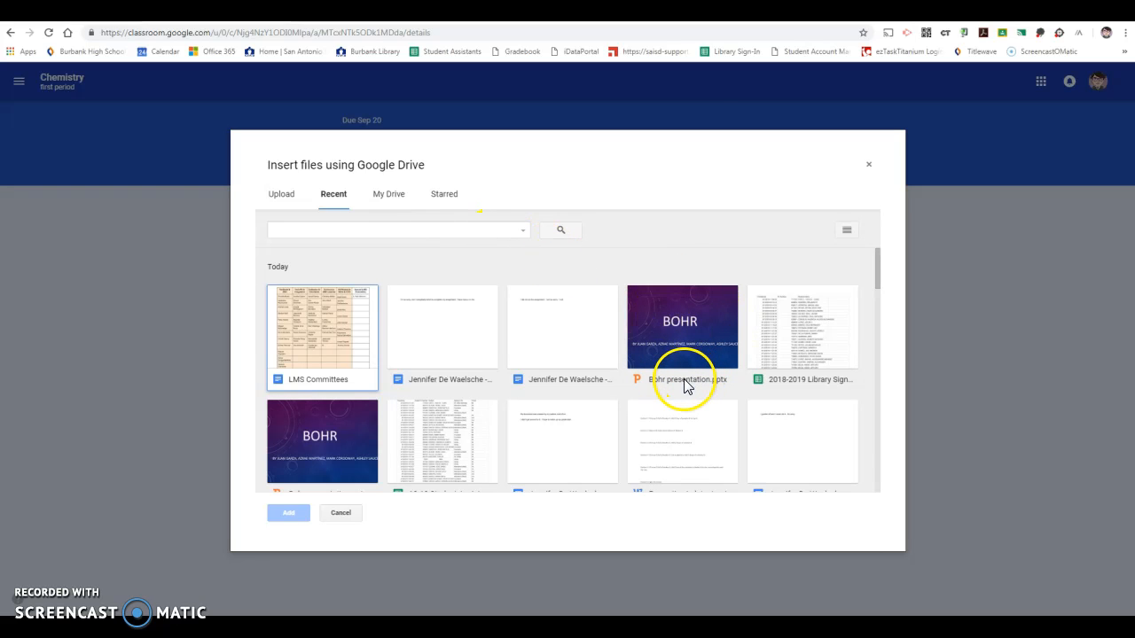
{"action": "left_click", "coordinate": [670, 342]}
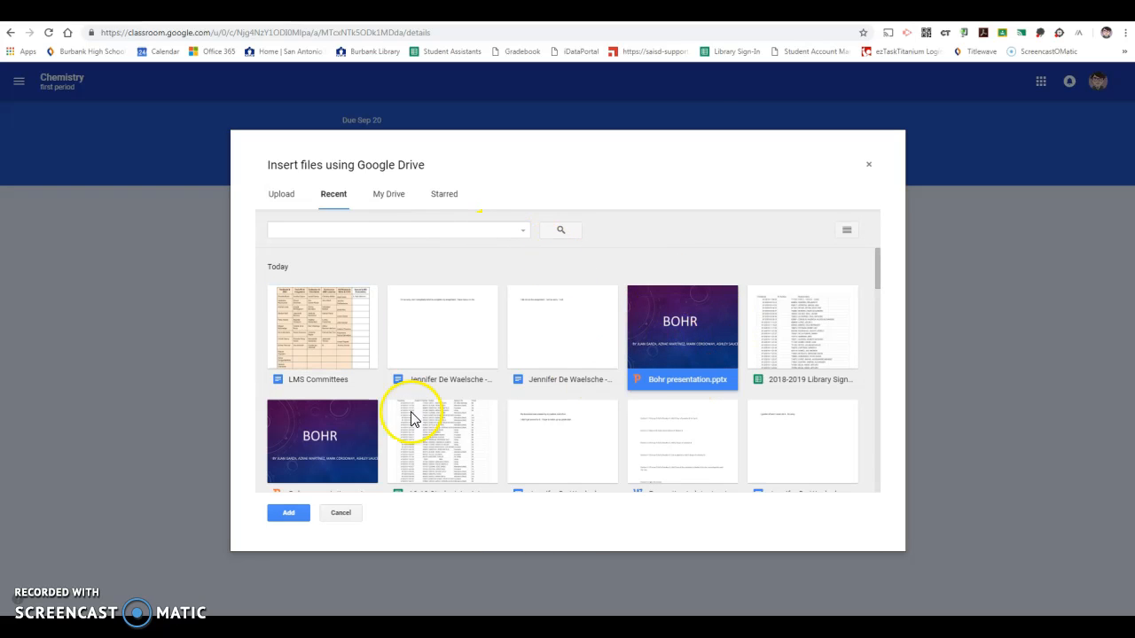
{"action": "left_click", "coordinate": [288, 513]}
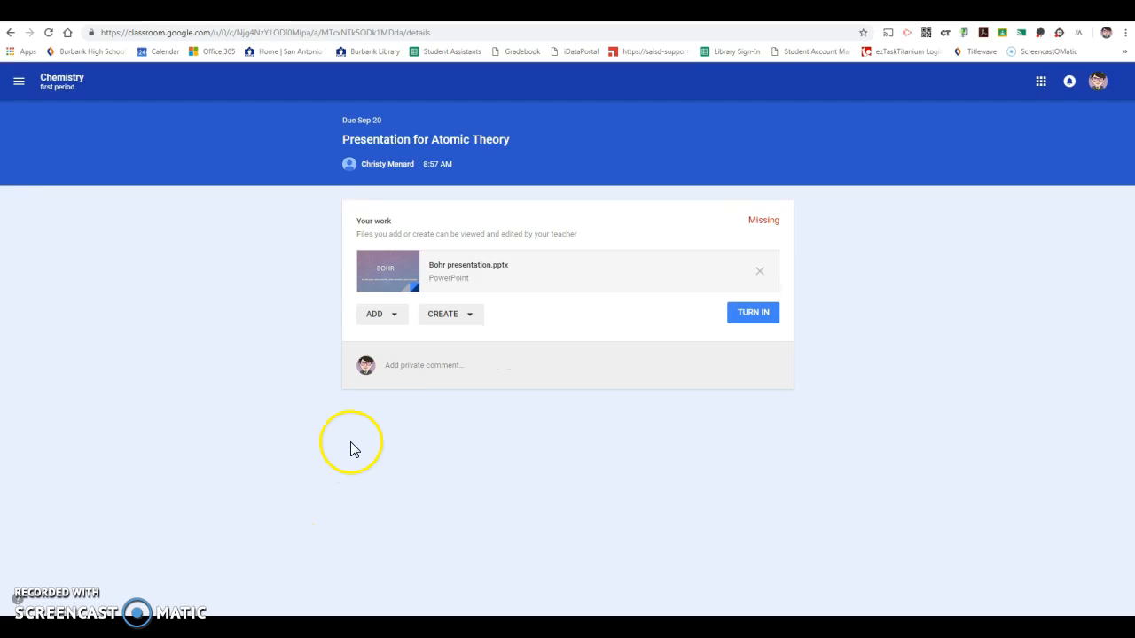
Attach the Properties Lab Instructions (1).docx file from Google Drive to the assignment
{"action": "left_click", "coordinate": [387, 318]}
{"action": "left_click", "coordinate": [405, 346]}
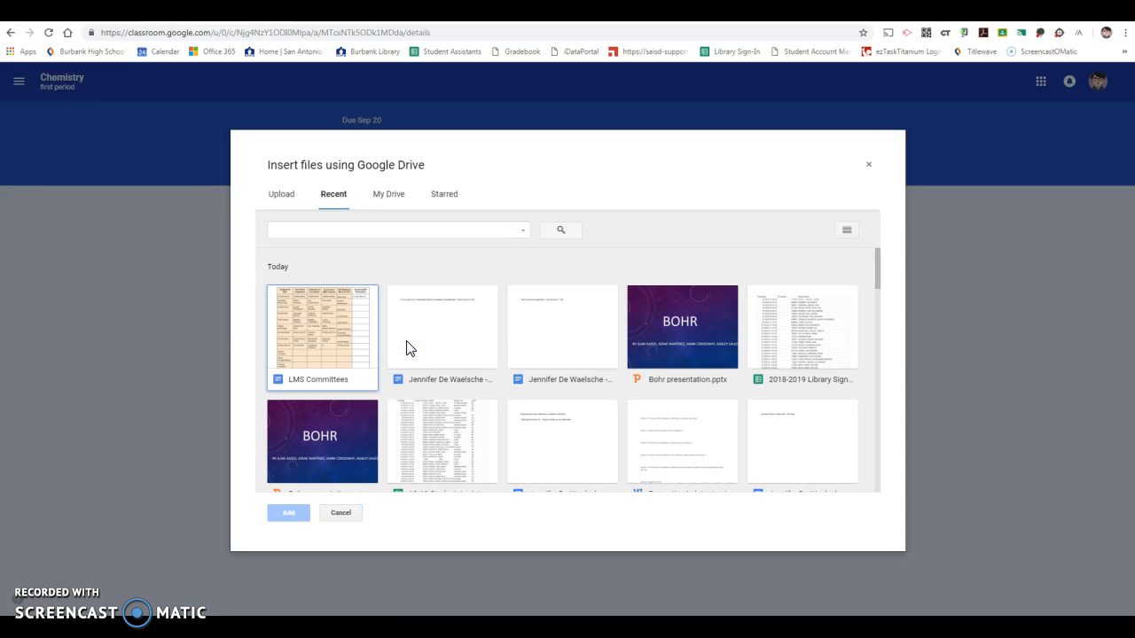
{"action": "left_click", "coordinate": [679, 443]}
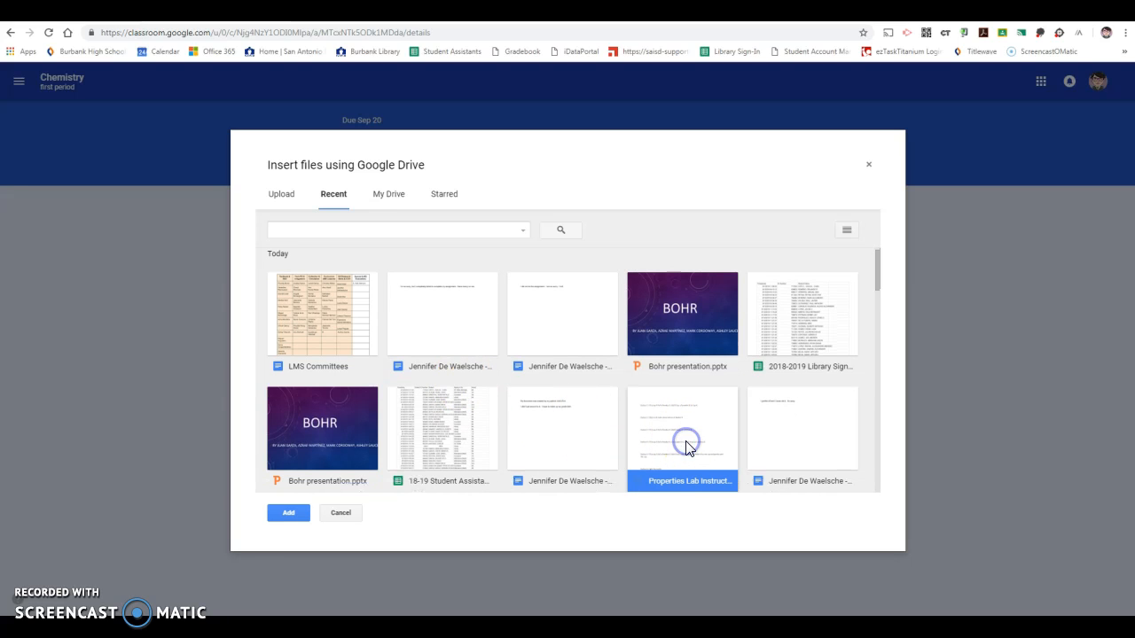
{"action": "left_click", "coordinate": [290, 512]}
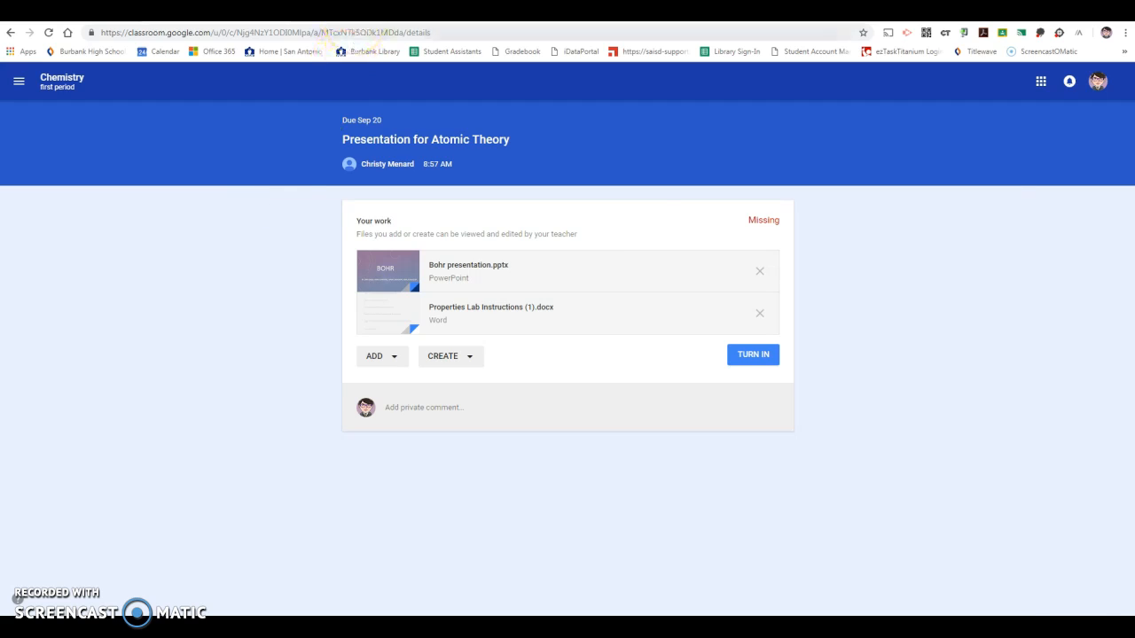
Switch to Office 365 and download Digital Passport.pptx from OneDrive to the Desktop
{"action": "left_click", "coordinate": [359, 12]}
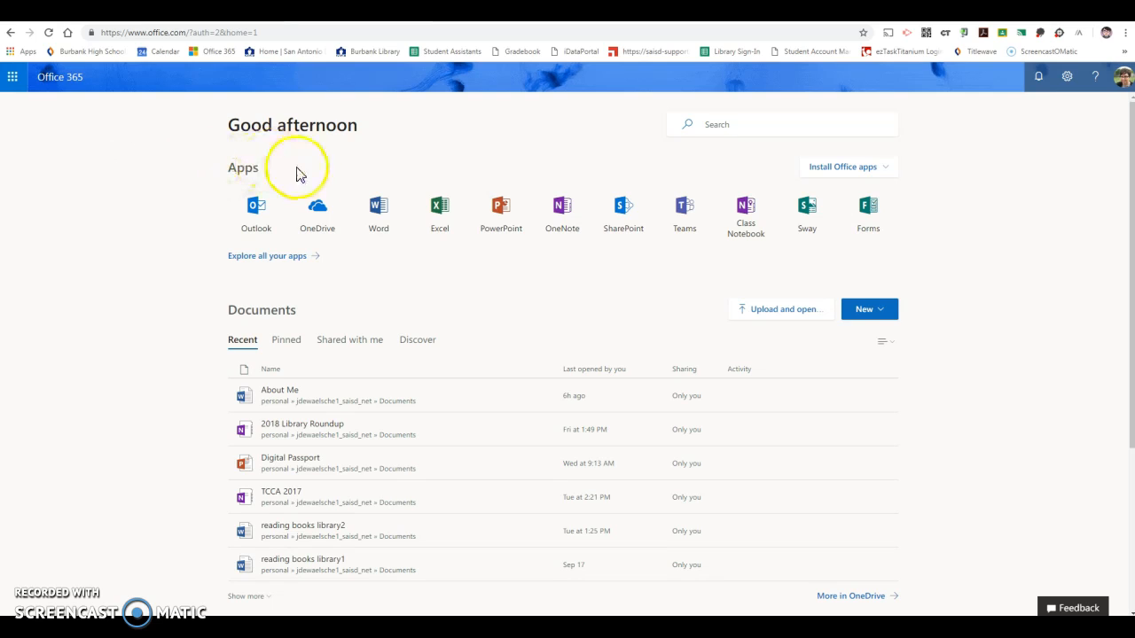
{"action": "left_click", "coordinate": [317, 206]}
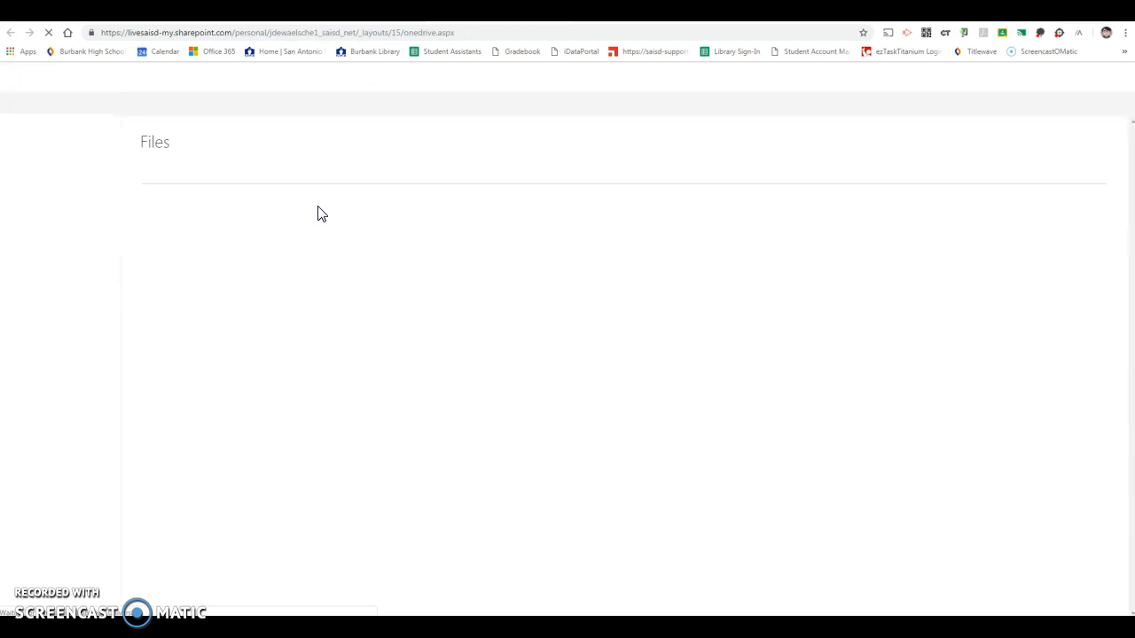
{"action": "left_click_drag", "start_coordinate": [1124, 172], "coordinate": [1105, 378]}
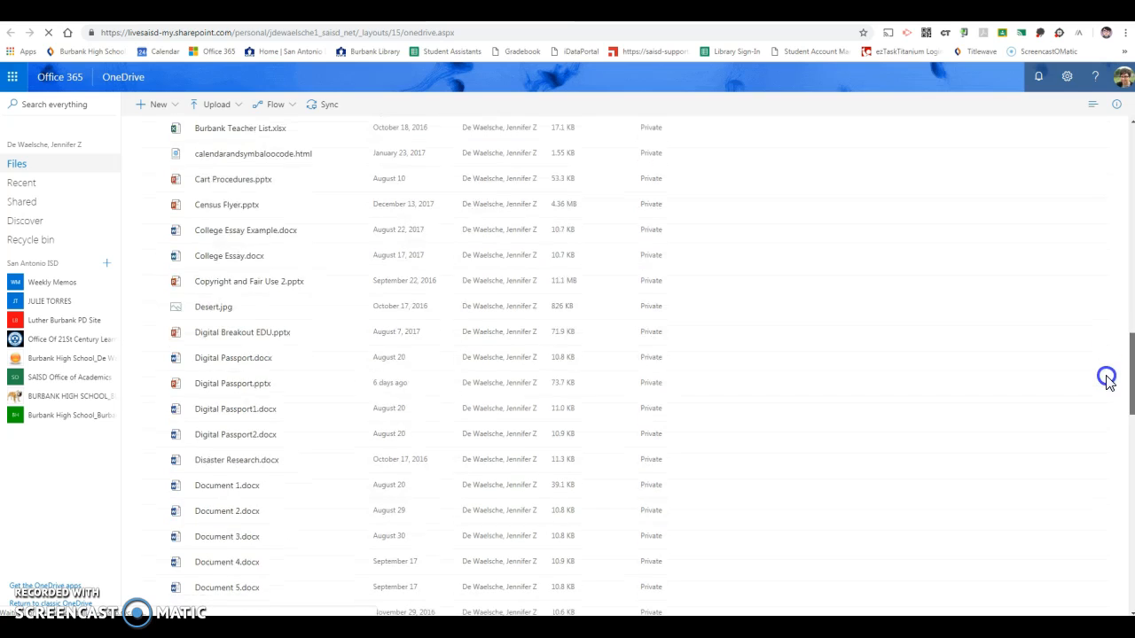
{"action": "left_click", "coordinate": [152, 385]}
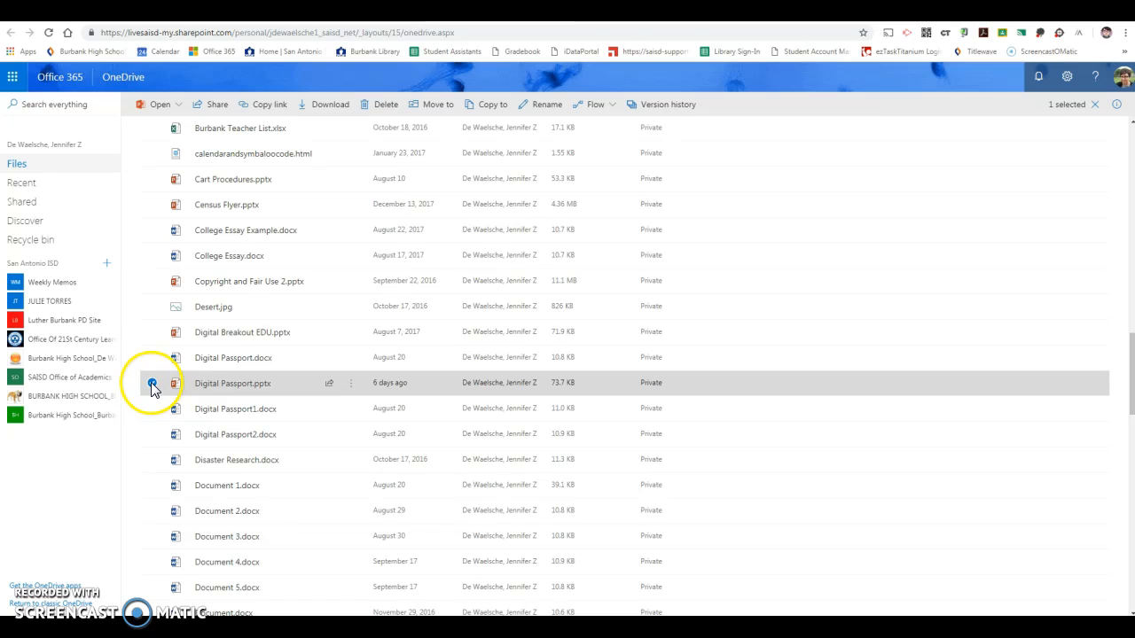
{"action": "left_click", "coordinate": [319, 107]}
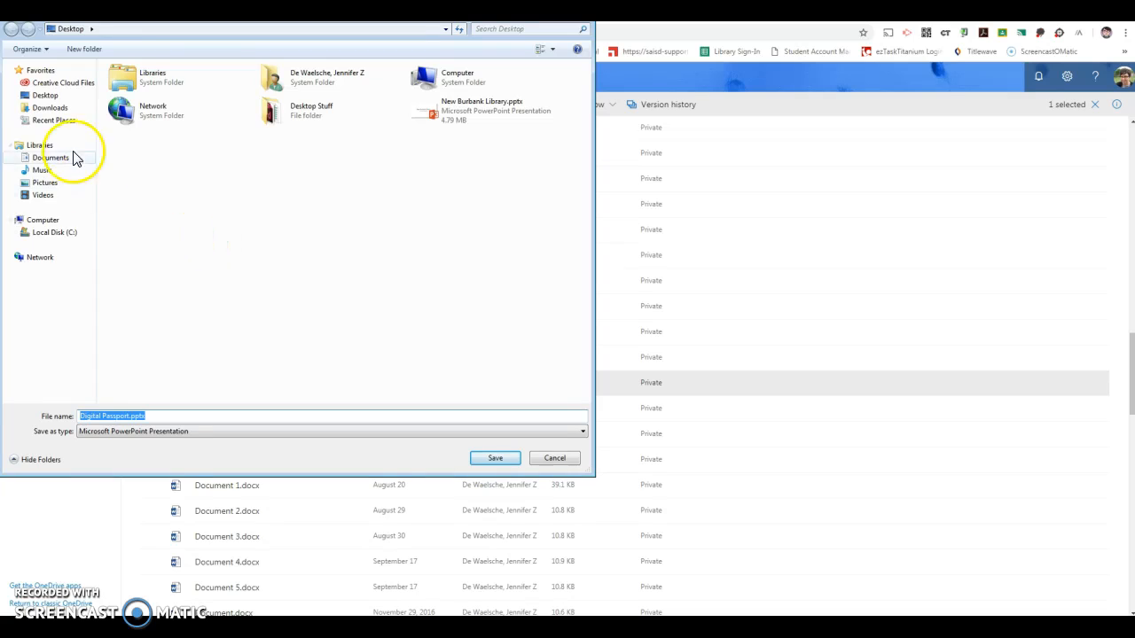
{"action": "left_click", "coordinate": [53, 108]}
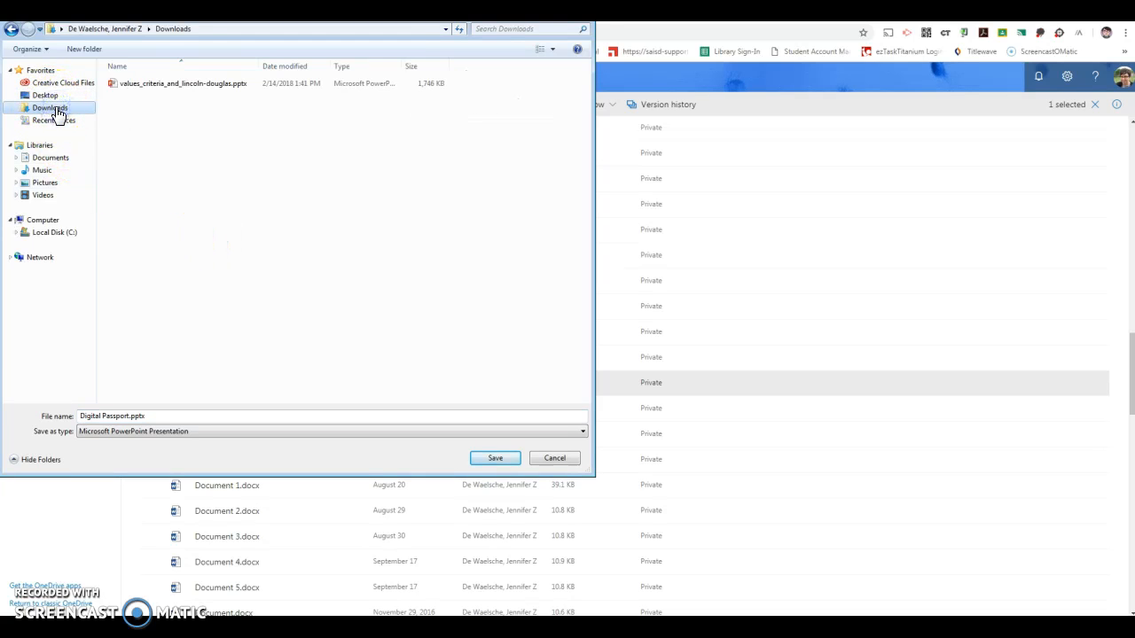
{"action": "left_click", "coordinate": [46, 95]}
{"action": "left_click", "coordinate": [496, 458]}
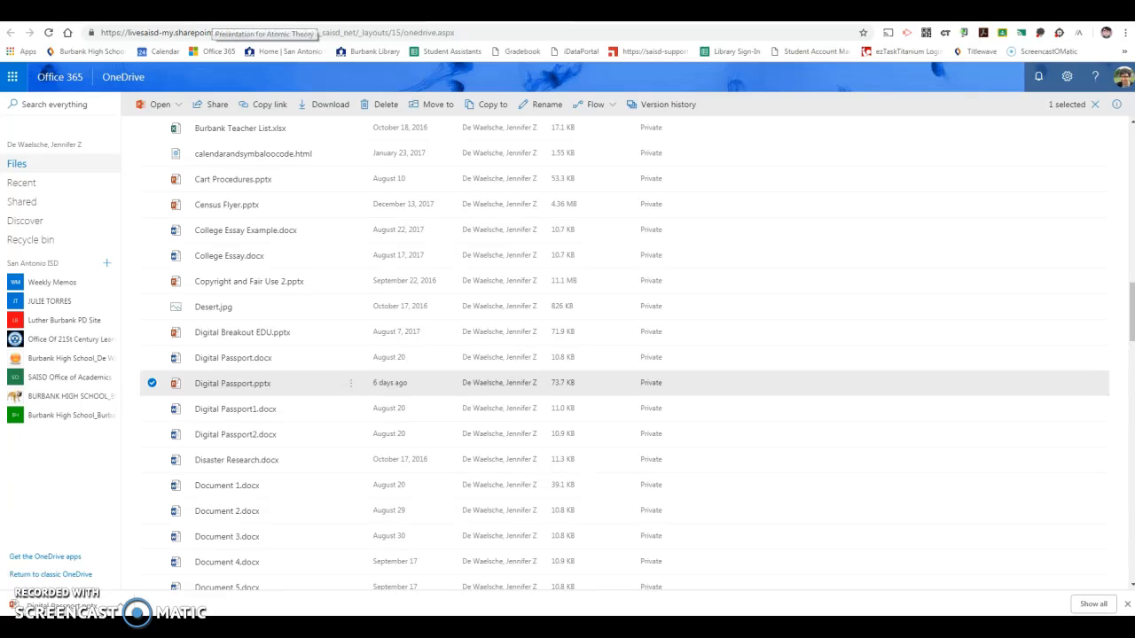
Return to the Google Classroom assignment and attach Digital Passport.pptx by uploading it from the computer's Desktop
{"action": "left_click", "coordinate": [208, 16]}
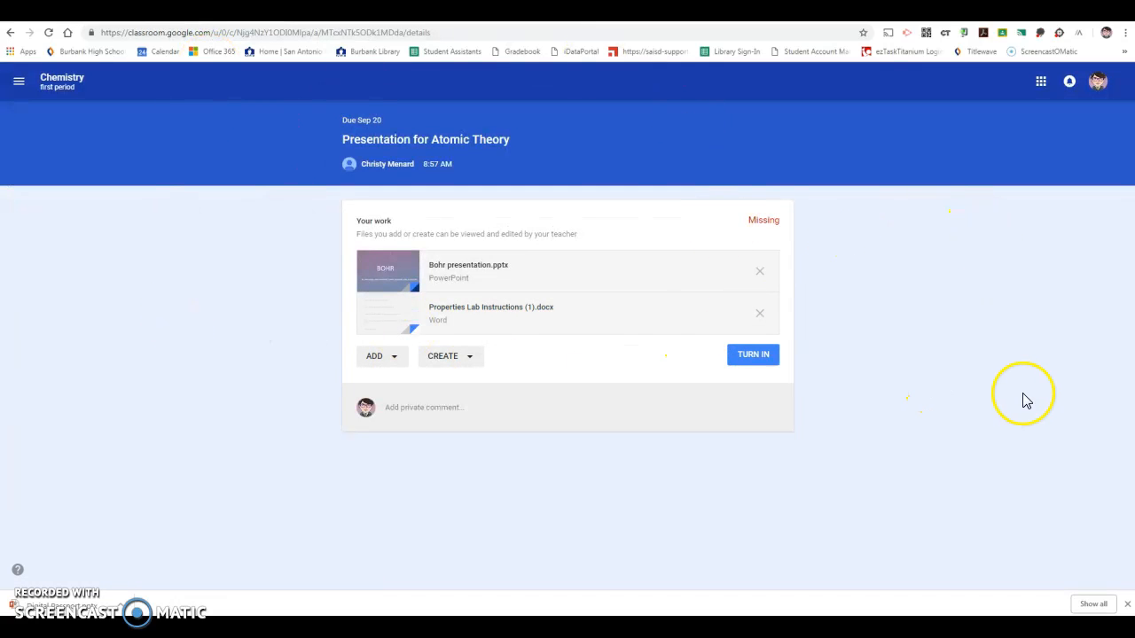
{"action": "left_click", "coordinate": [394, 359]}
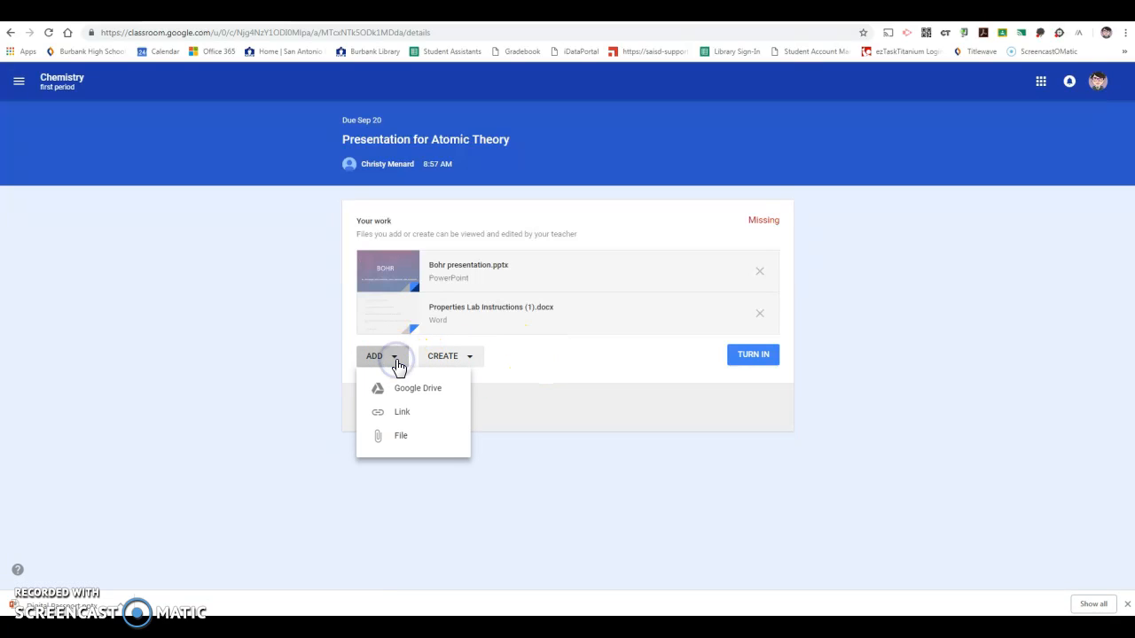
{"action": "left_click", "coordinate": [394, 439]}
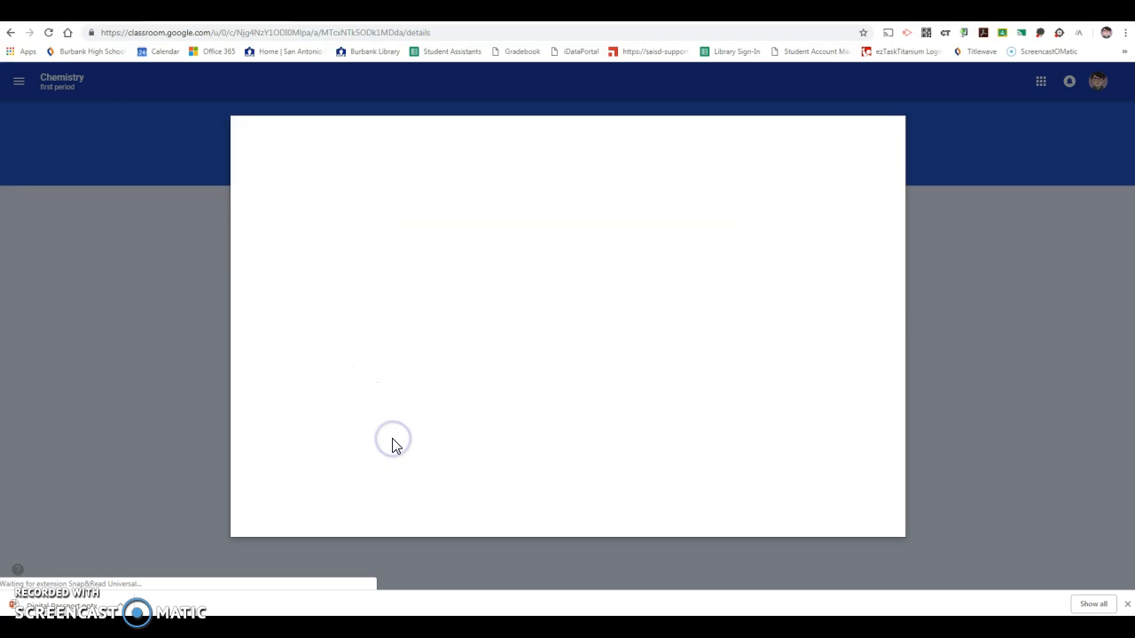
{"action": "left_click", "coordinate": [577, 338]}
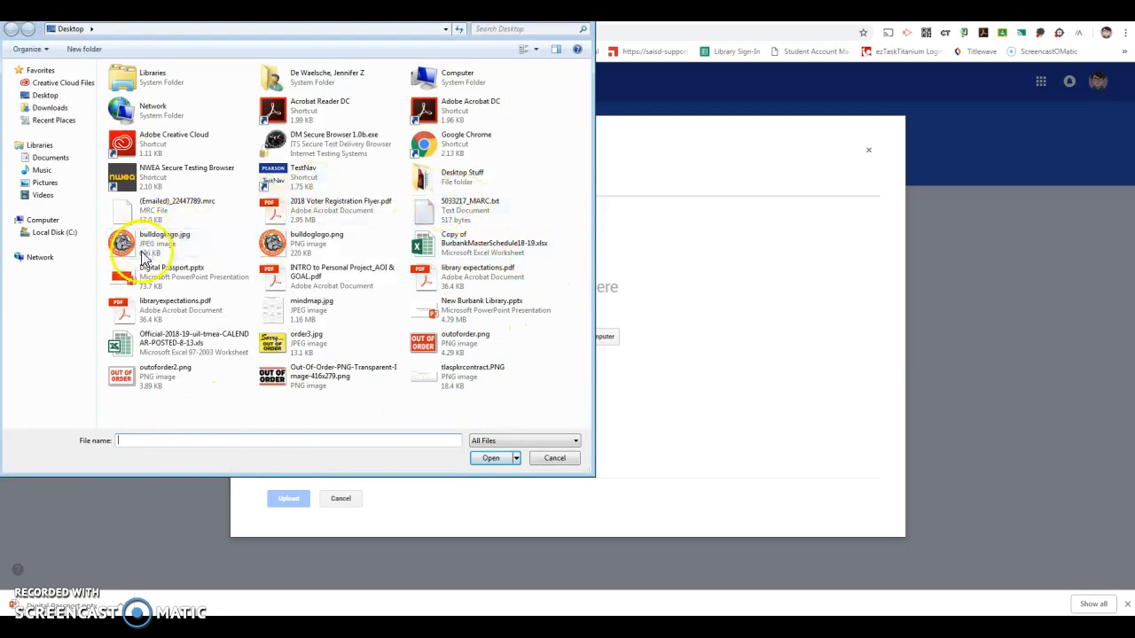
{"action": "left_click", "coordinate": [152, 288]}
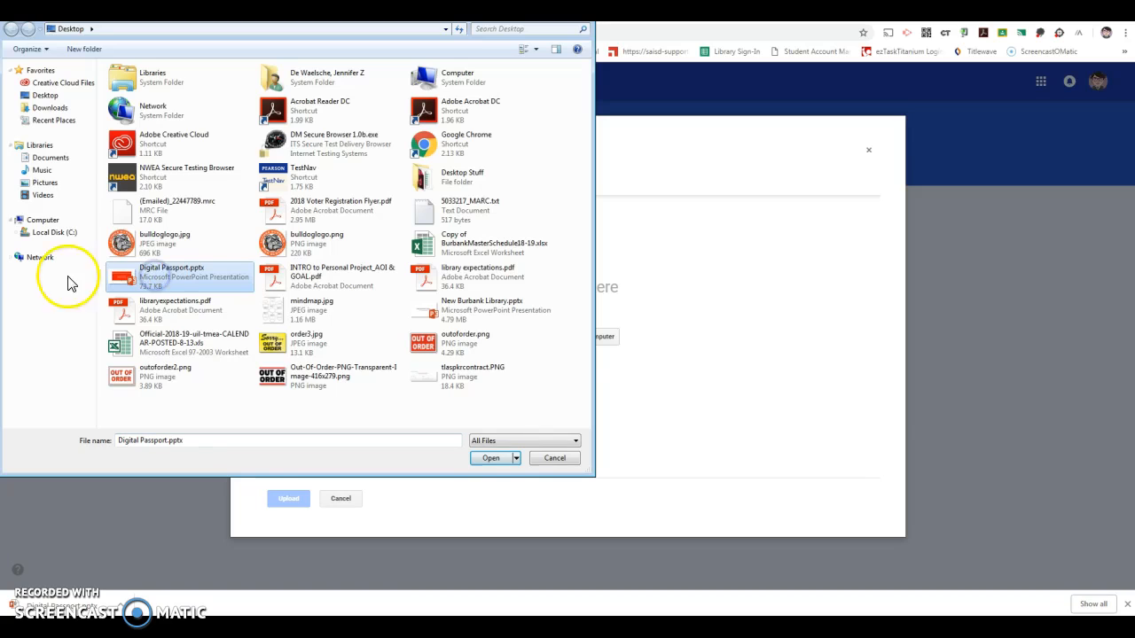
{"action": "left_click", "coordinate": [491, 459]}
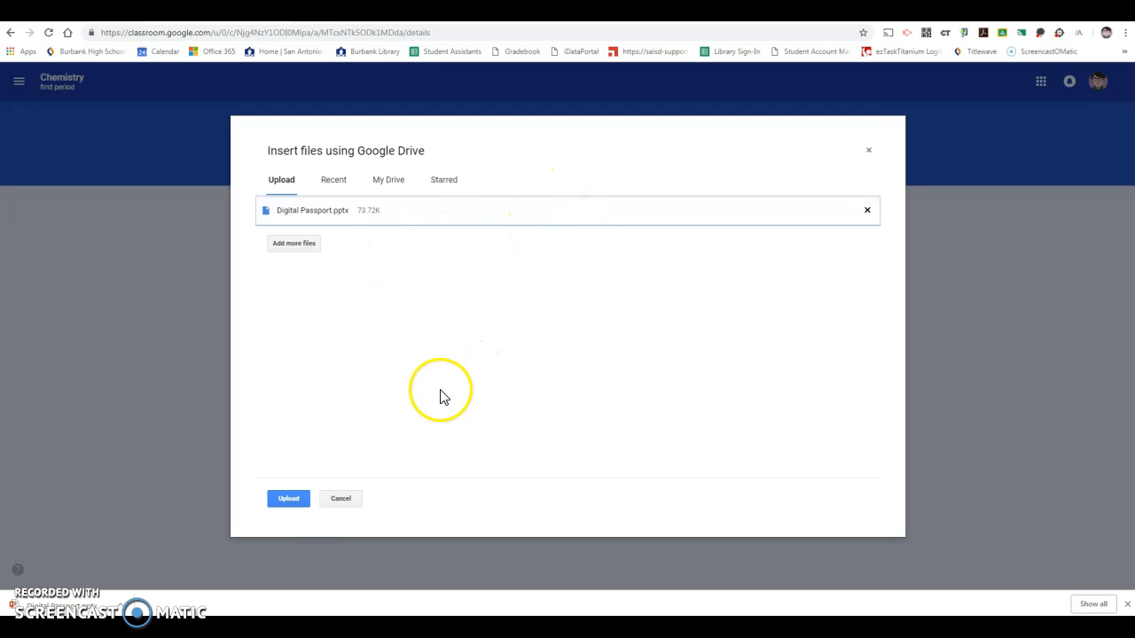
{"action": "left_click", "coordinate": [289, 500]}
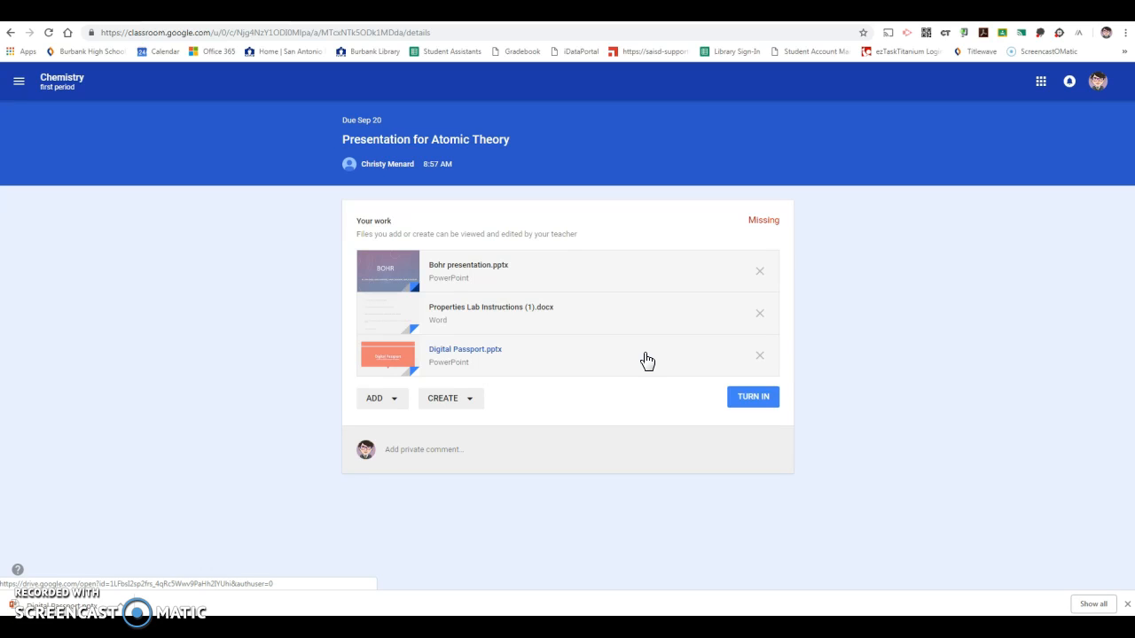
Create a new Google Docs document as part of the assignment work and open it for editing
{"action": "left_click", "coordinate": [467, 401]}
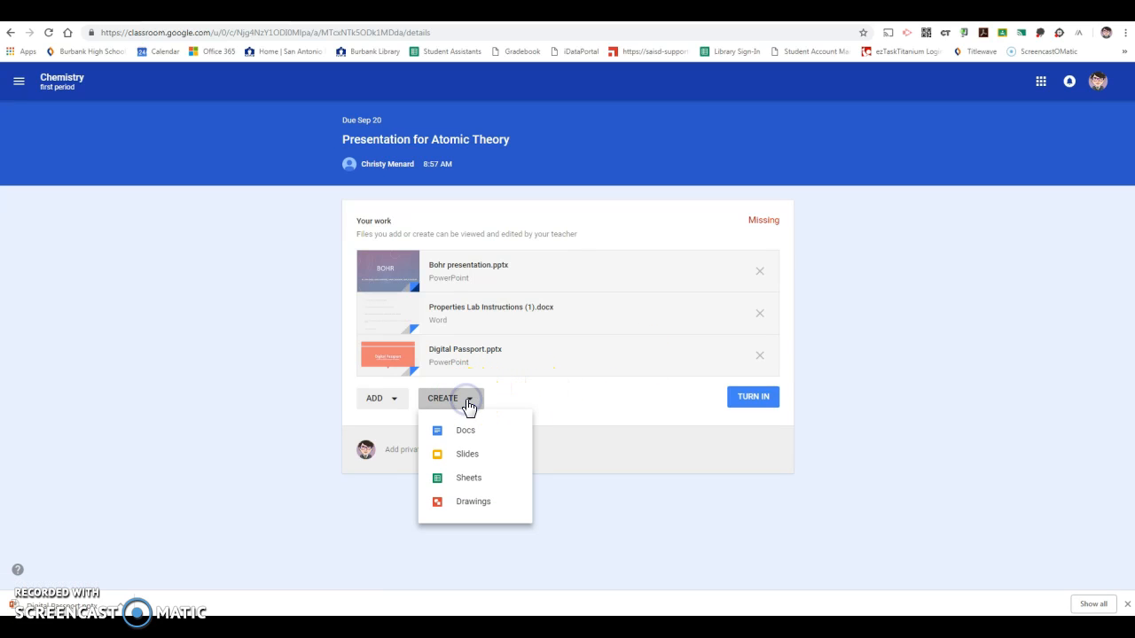
{"action": "left_click", "coordinate": [468, 435]}
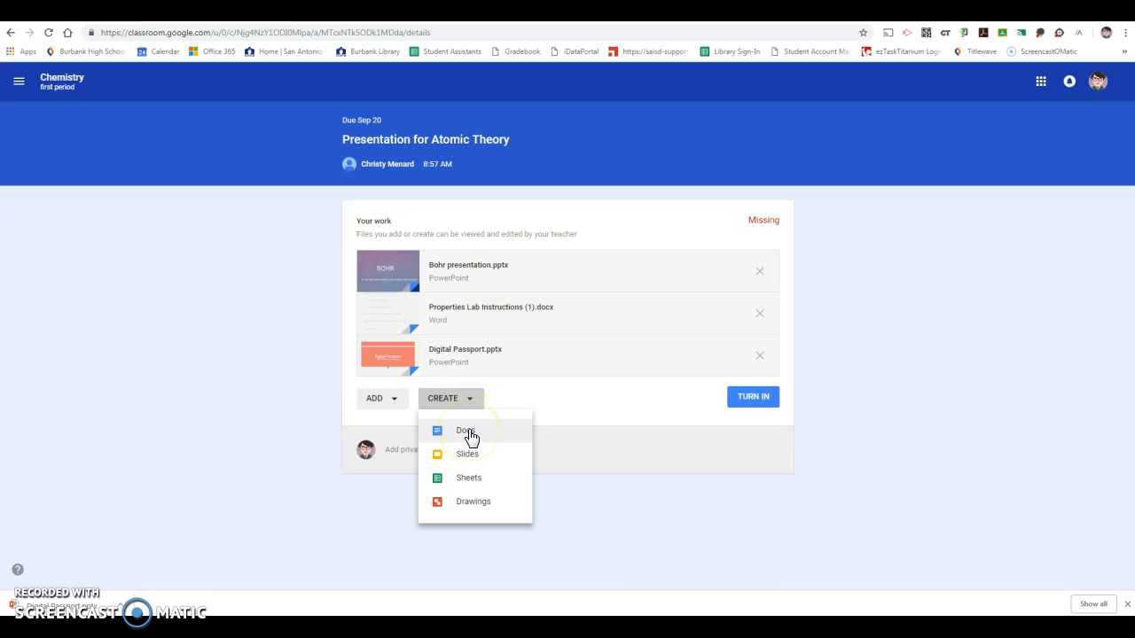
{"action": "left_click", "coordinate": [470, 434]}
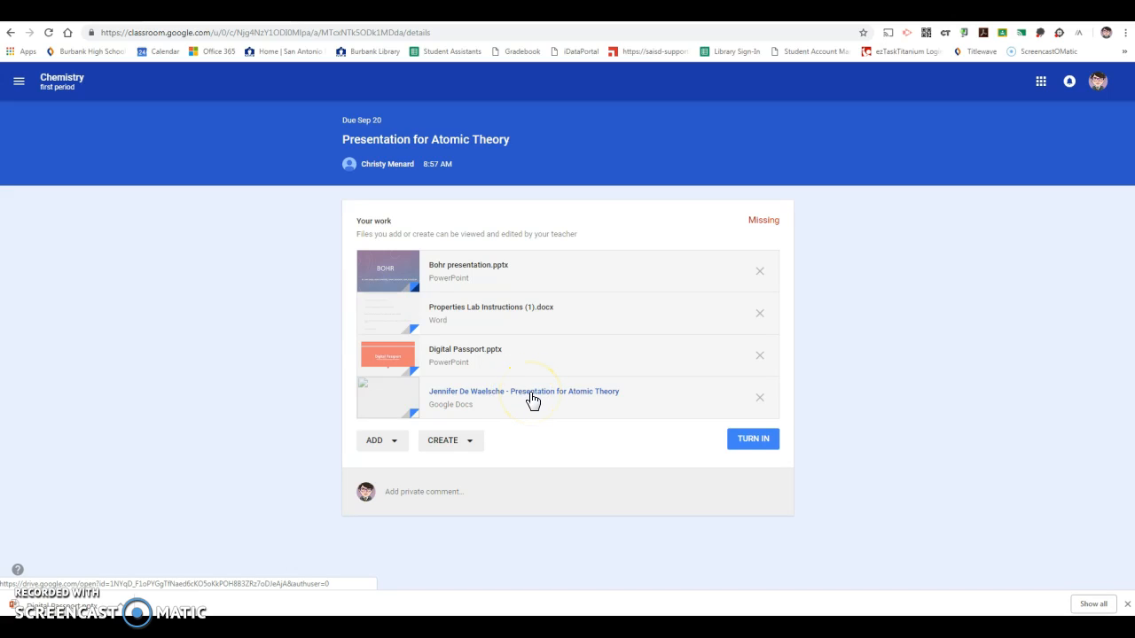
{"action": "left_click", "coordinate": [531, 393]}
{"action": "left_click", "coordinate": [555, 396]}
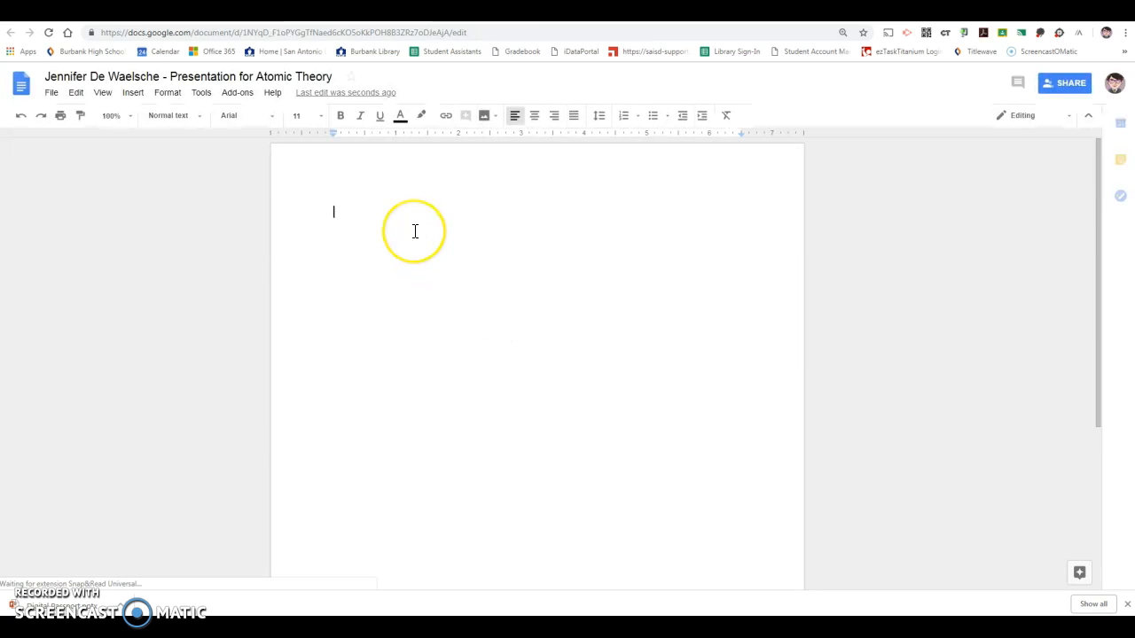
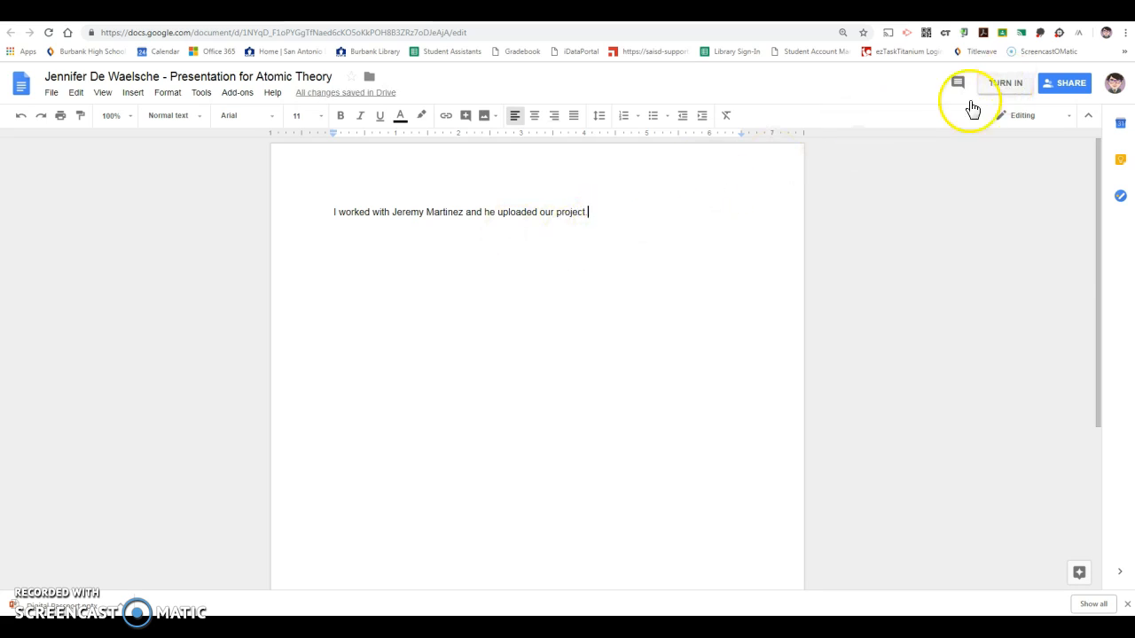
Replace the document text with "I'm so sorry, but I failed to the complete the assignment because my dog ate my homework."
{"action": "left_click_drag", "start_coordinate": [628, 207], "coordinate": [331, 201]}
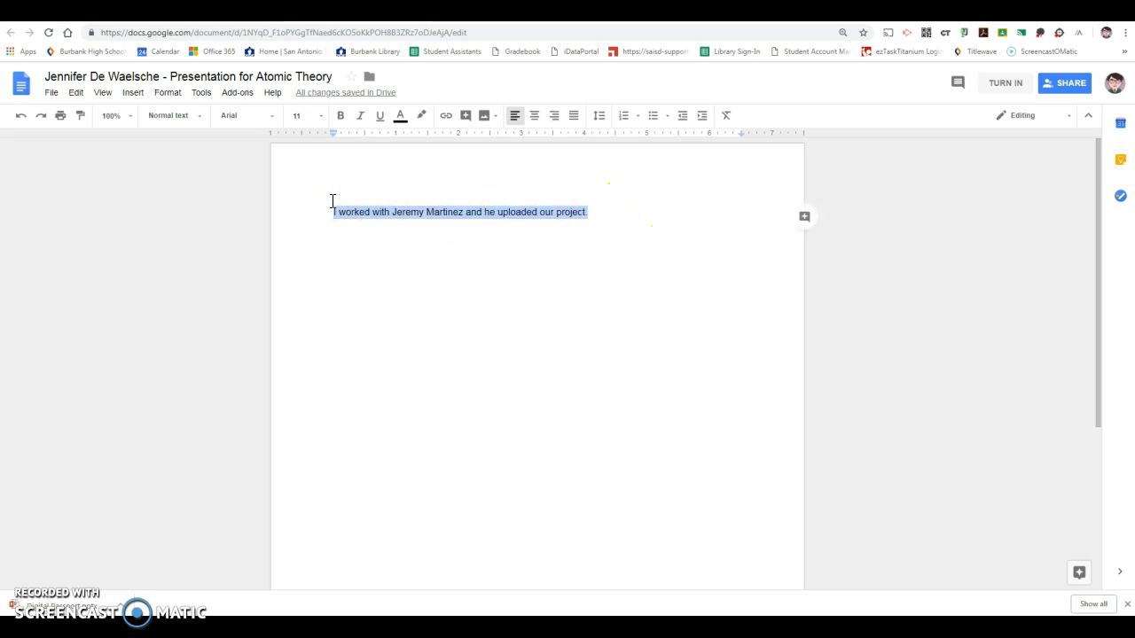
{"action": "type", "text": "I'm so "}
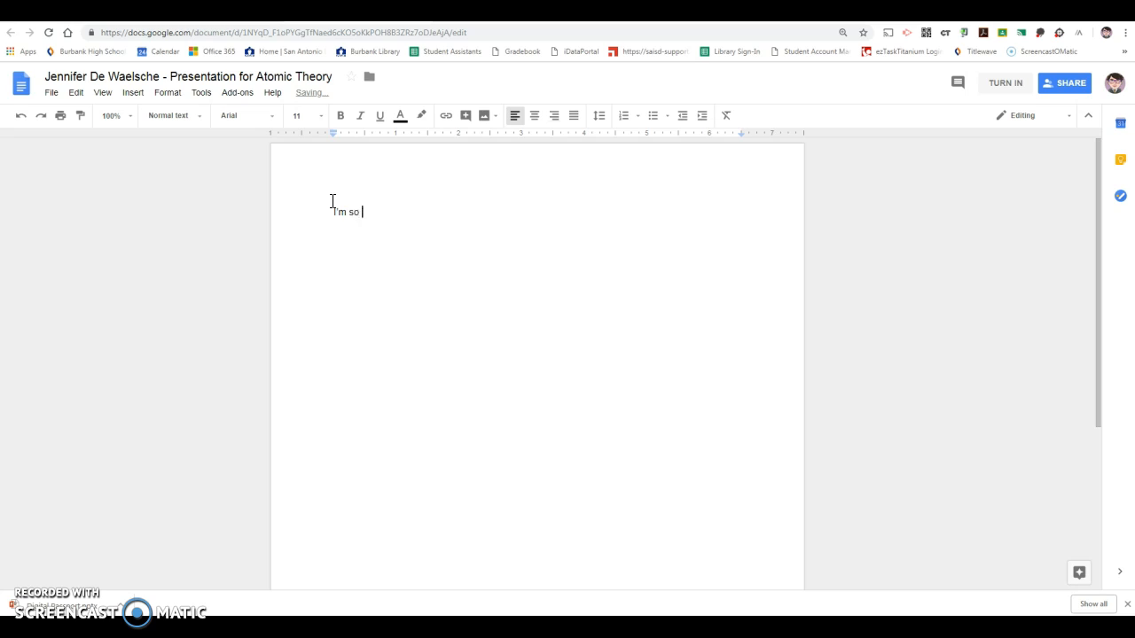
{"action": "type", "text": "sorry, but I failed to the complete the assignment because my d"}
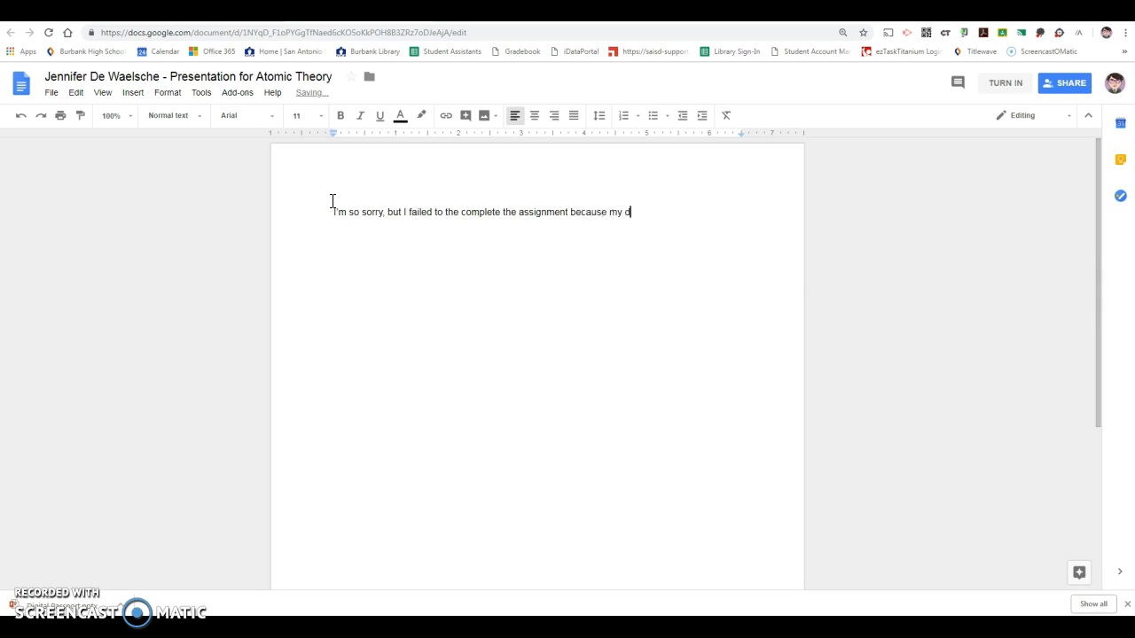
{"action": "type", "text": "og ate my homework."}
Return to the Google Classroom assignment and turn in the work with all its attachments, confirming the submission
{"action": "left_click", "coordinate": [995, 89]}
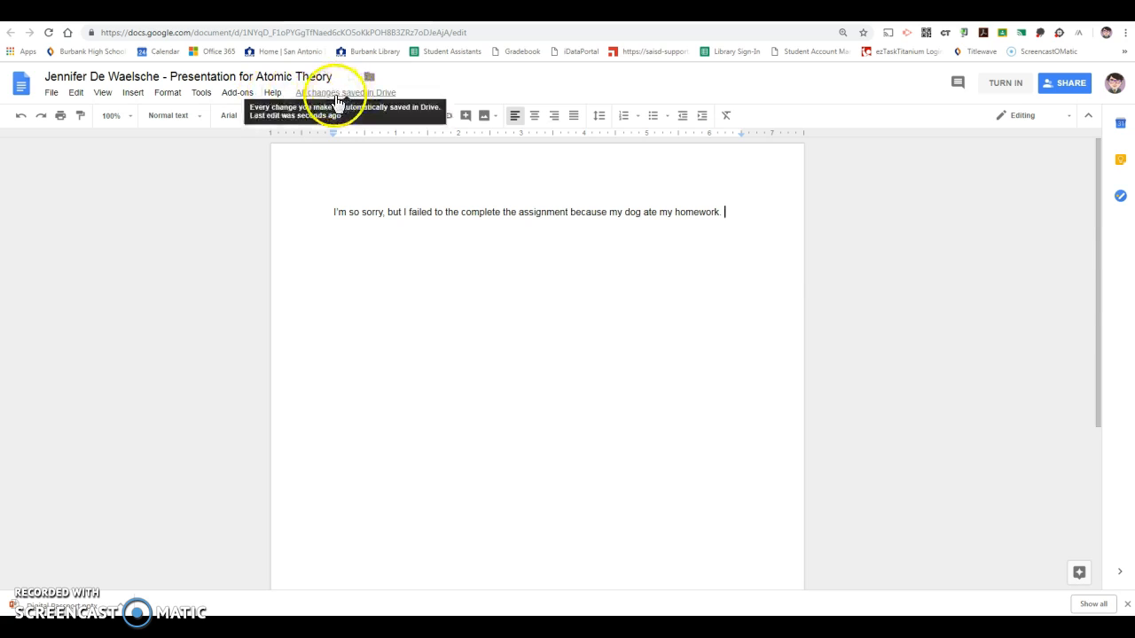
{"action": "left_click", "coordinate": [383, 11]}
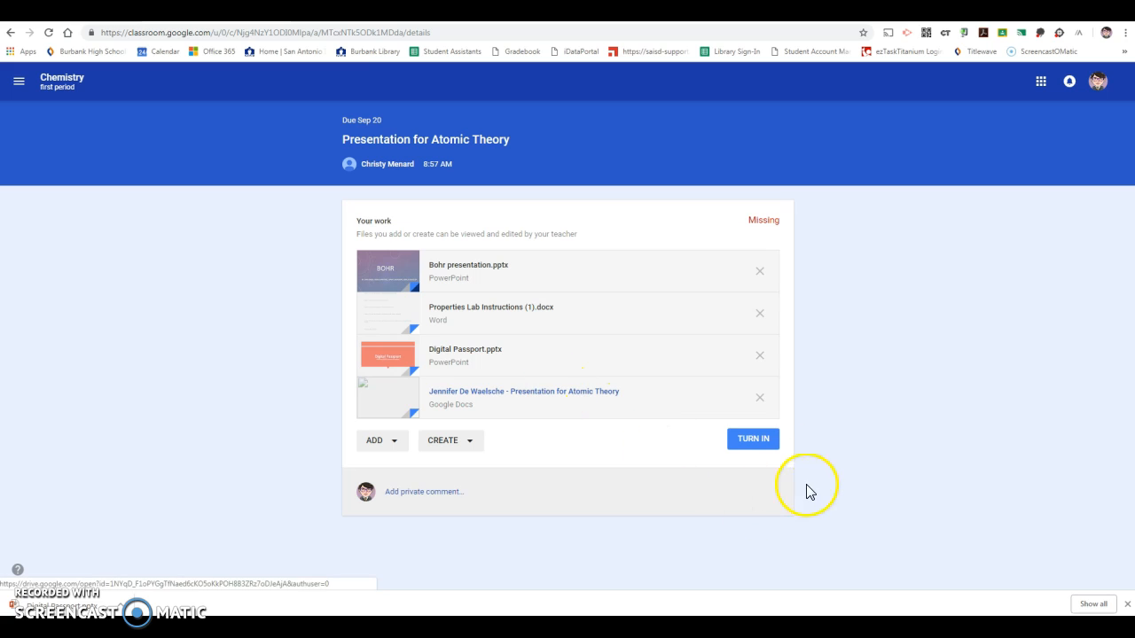
{"action": "left_click", "coordinate": [752, 444]}
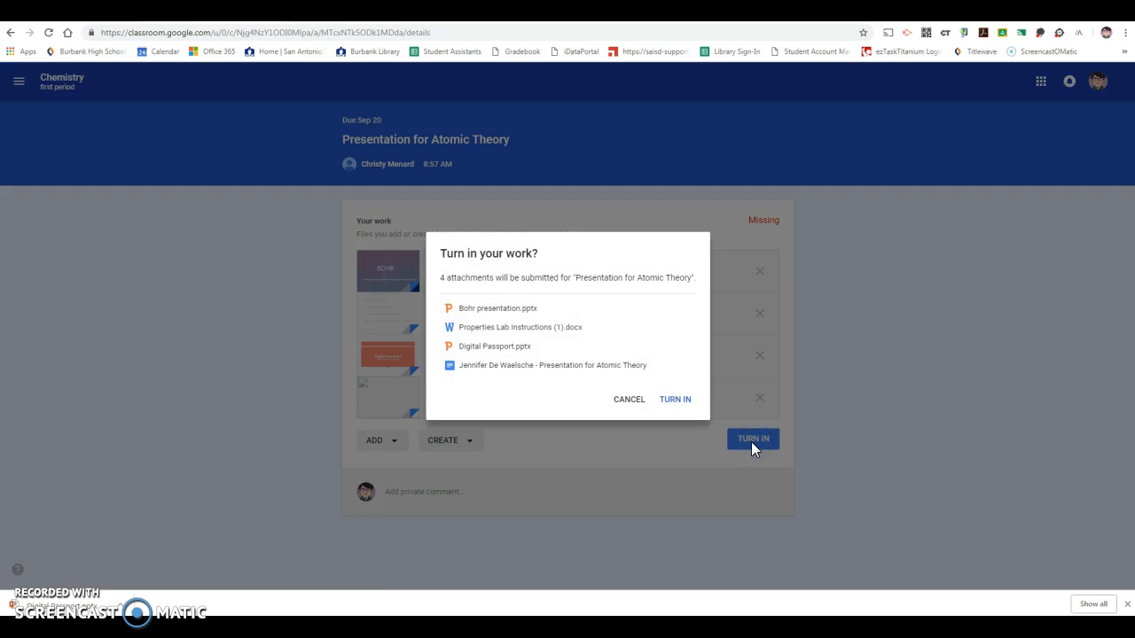
{"action": "left_click", "coordinate": [676, 400]}
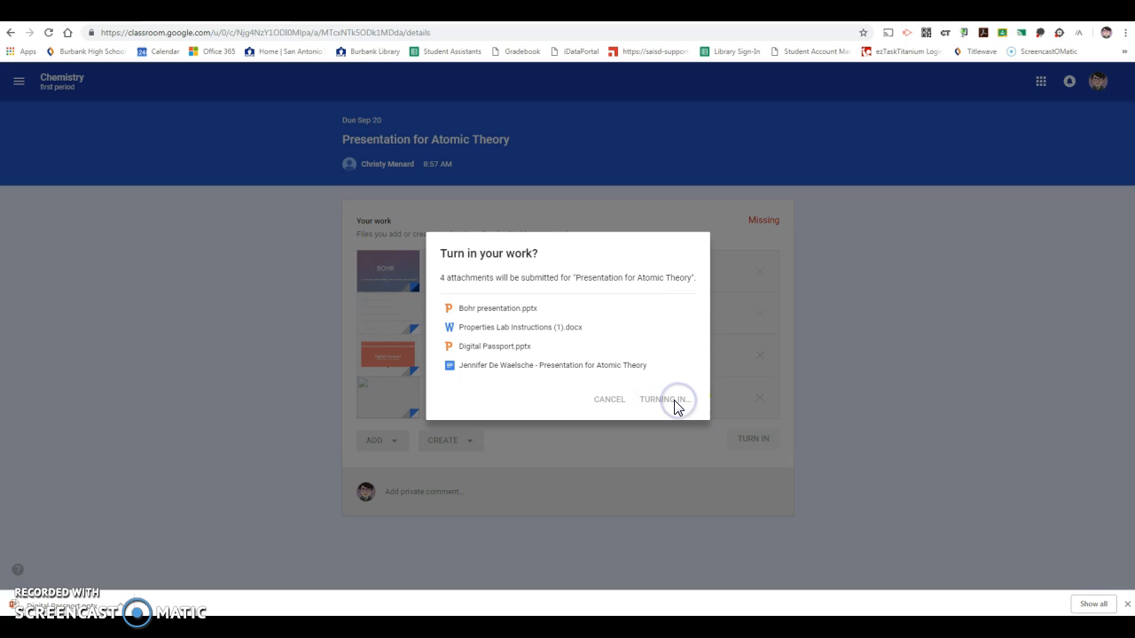